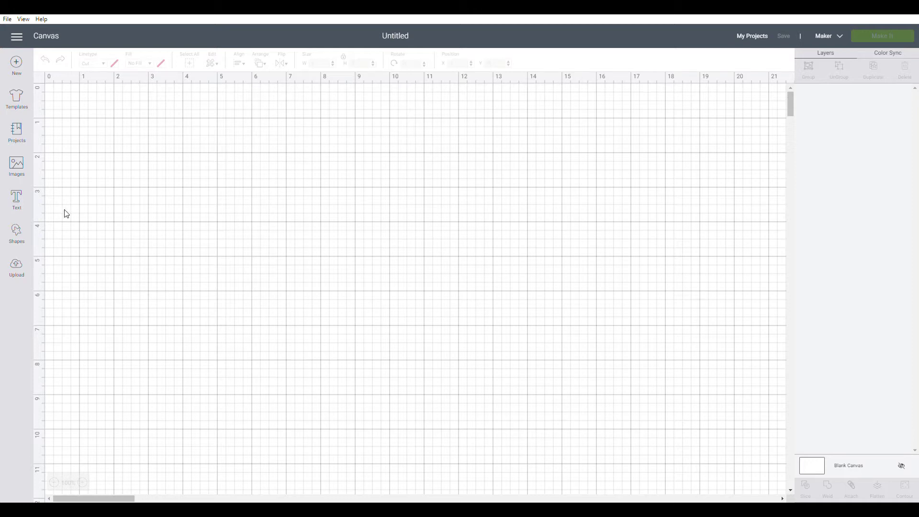
Add a square shape sized 3.25 by 6.5 inches
click(16, 235)
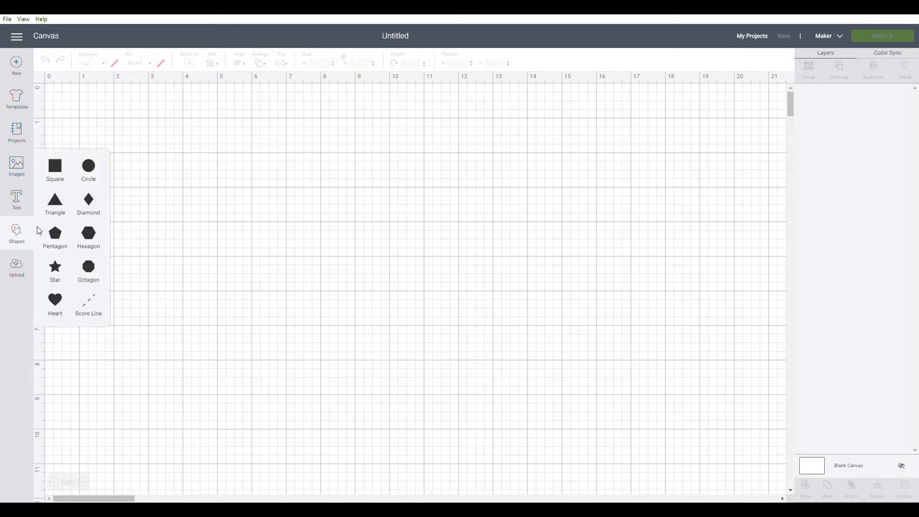
click(57, 174)
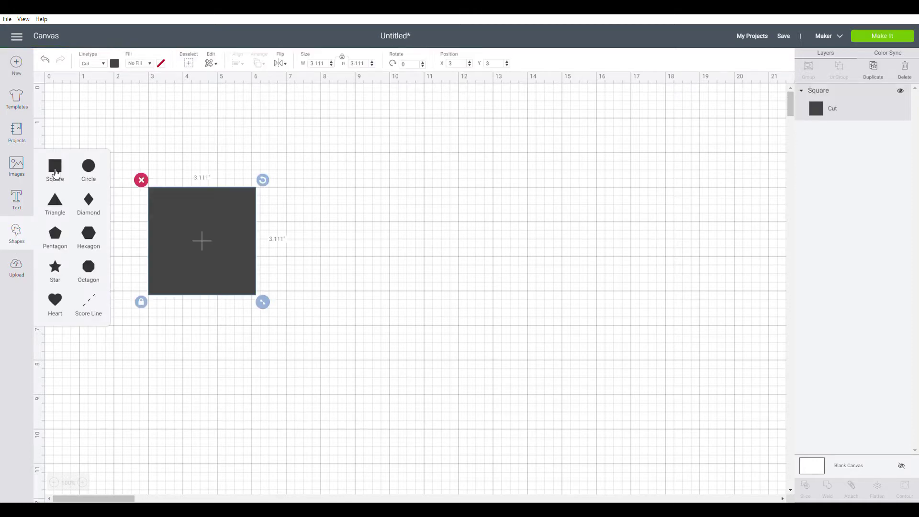
click(310, 61)
key(BackSpace)
click(368, 66)
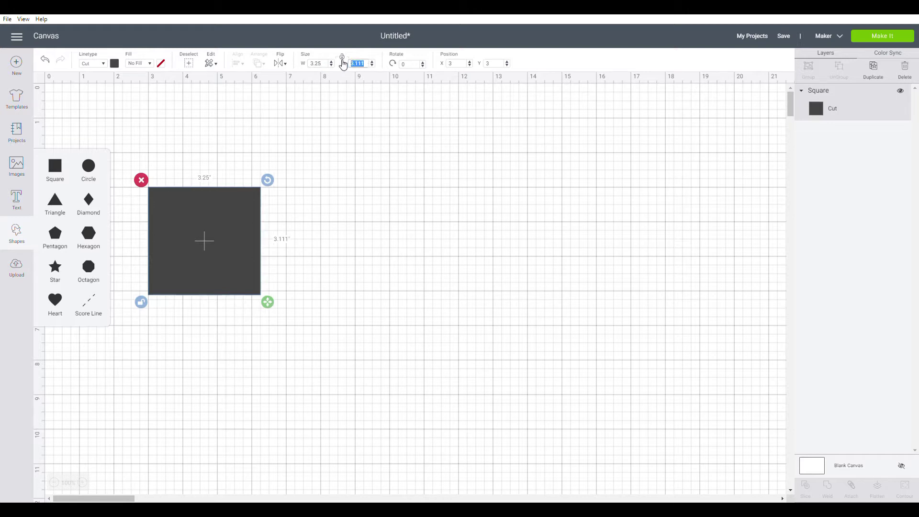
text(6.5)
key(Return)
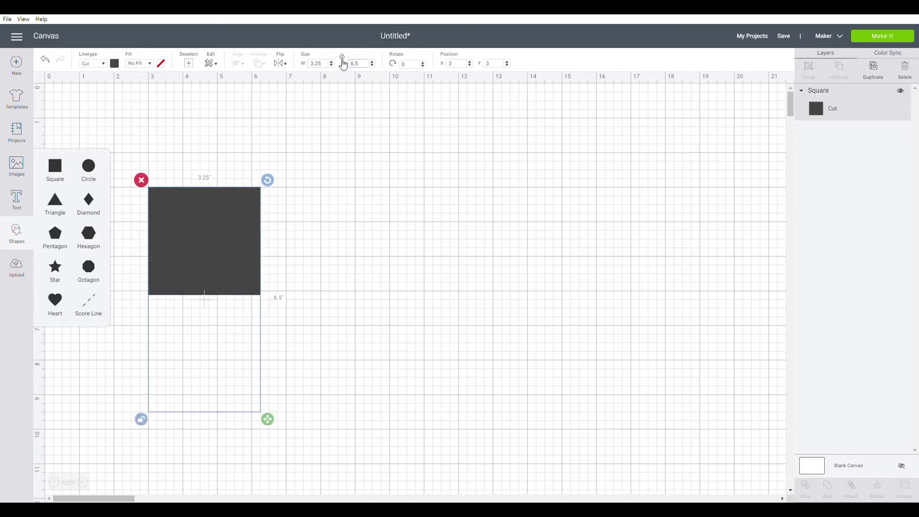
Set the rectangle's linetype to Draw and move it up and right
click(99, 64)
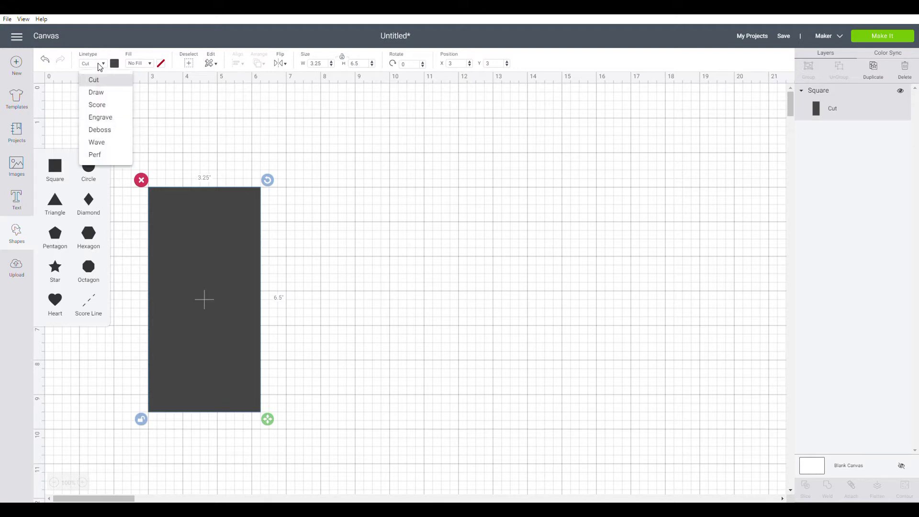
click(96, 92)
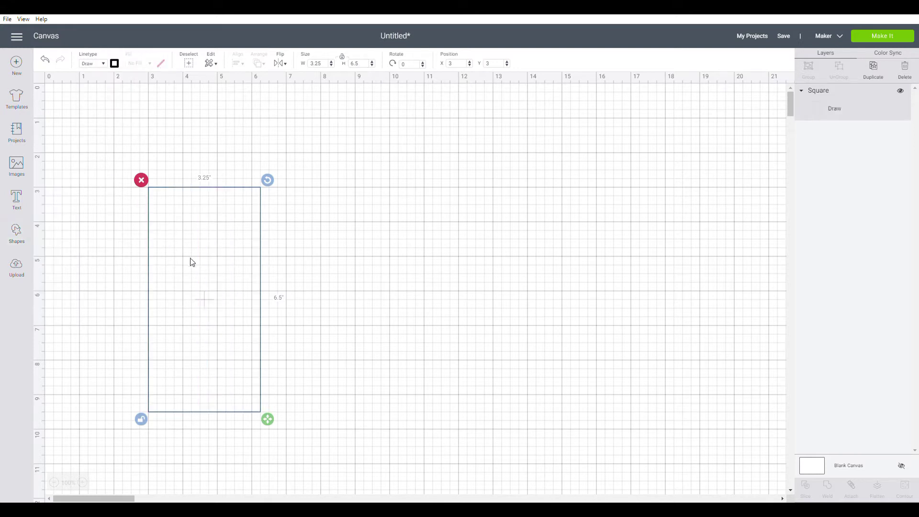
mouse_move(213, 254)
mouse_down()
mouse_move(403, 212)
mouse_move(355, 231)
mouse_up()
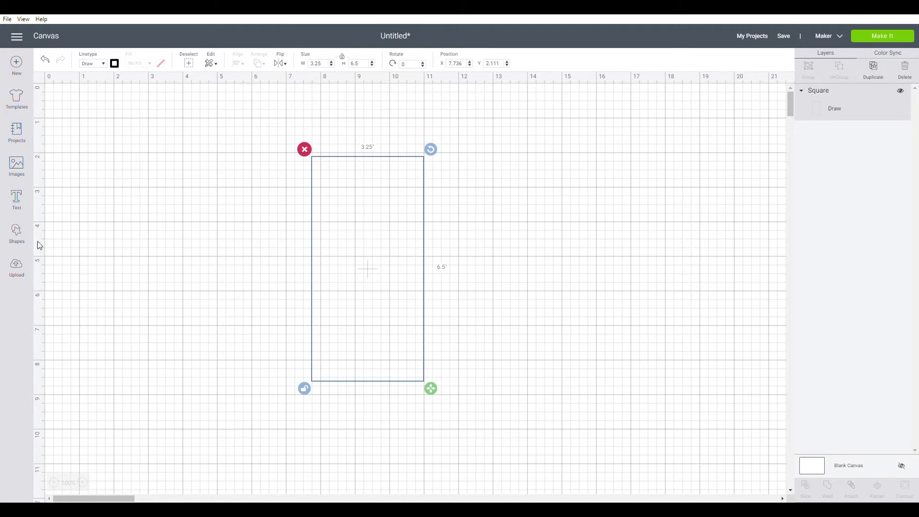
click(18, 205)
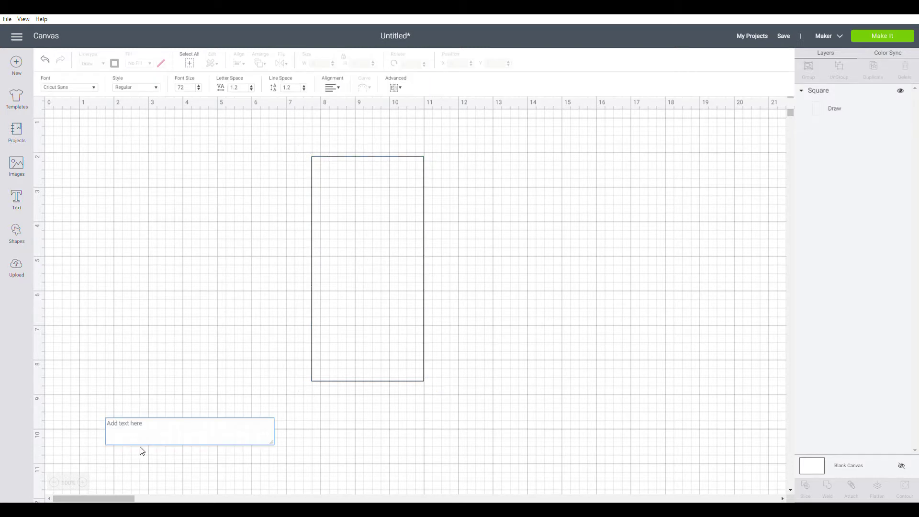
text(www)
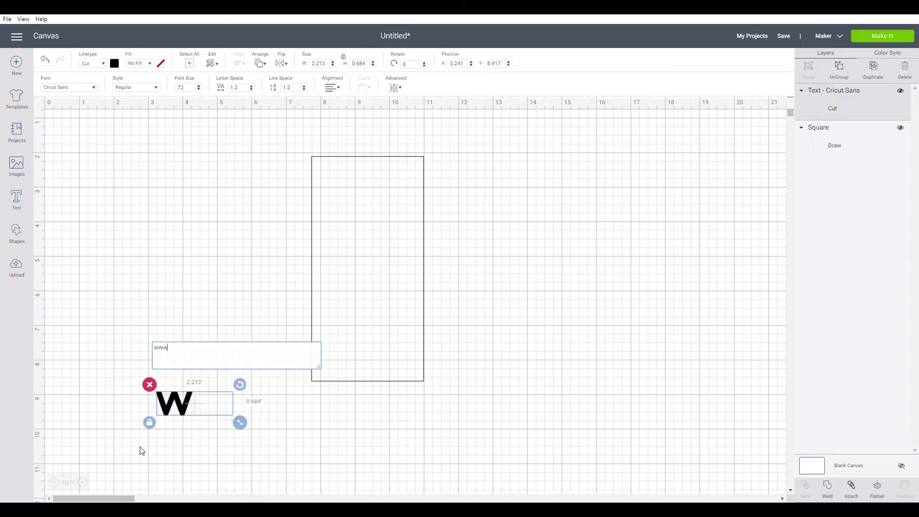
text(.k)
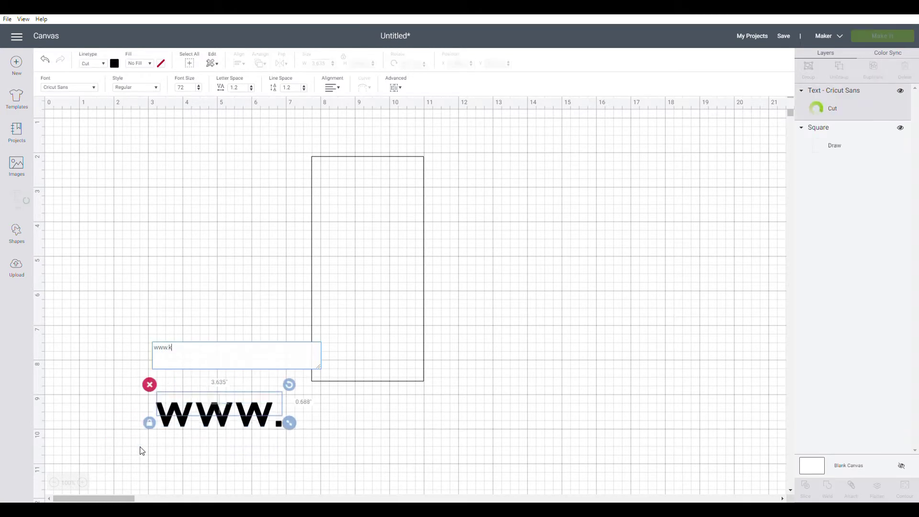
text(immyadd)
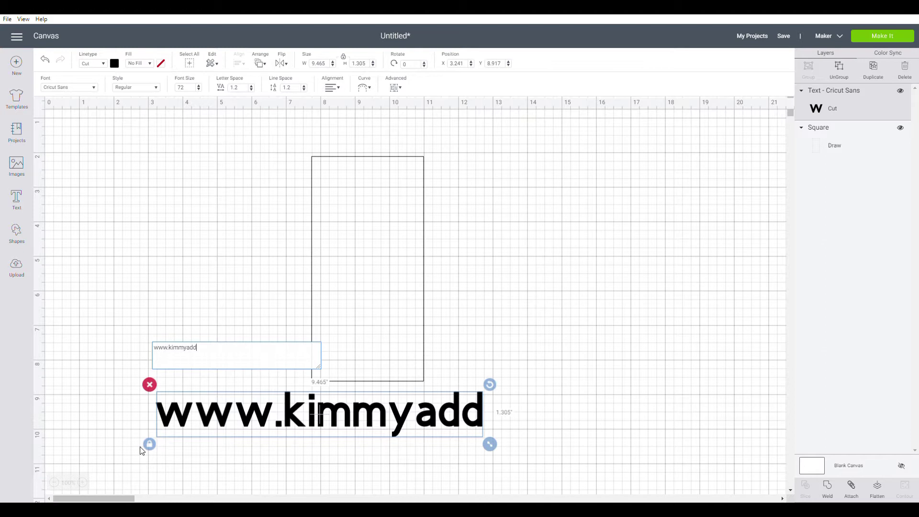
text(ssparkle)
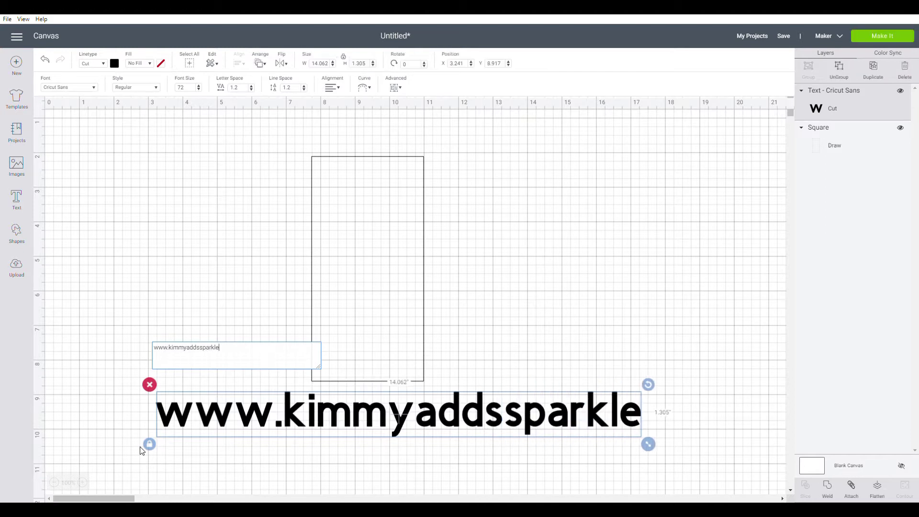
text(.co)
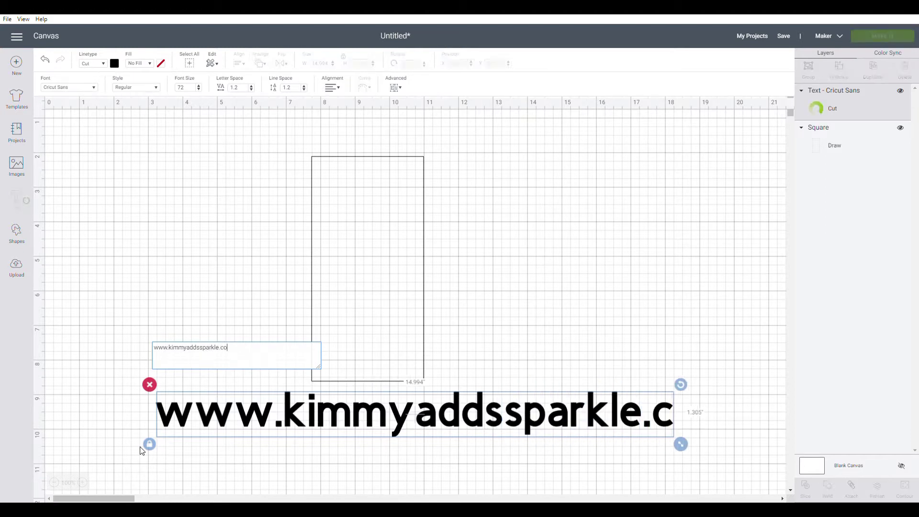
text(m.au)
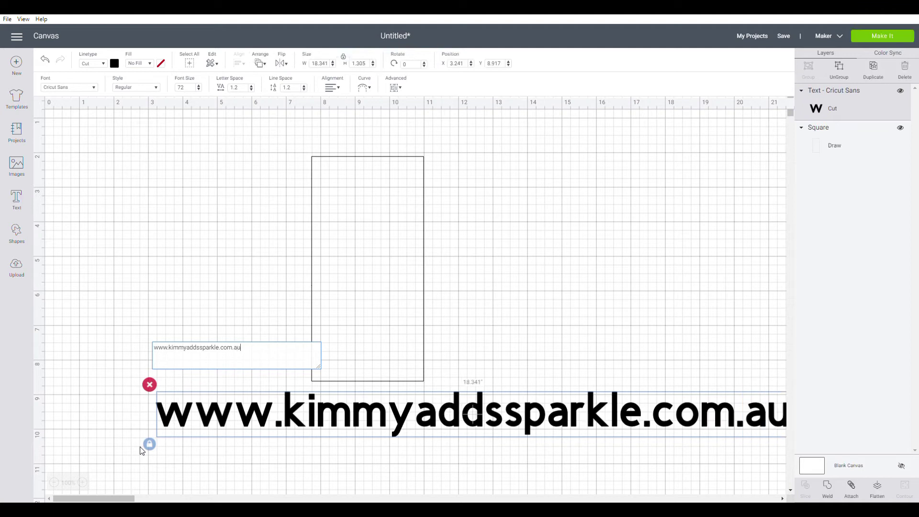
Give the website text the Berlin Sans FB font in dark red
click(114, 65)
click(124, 139)
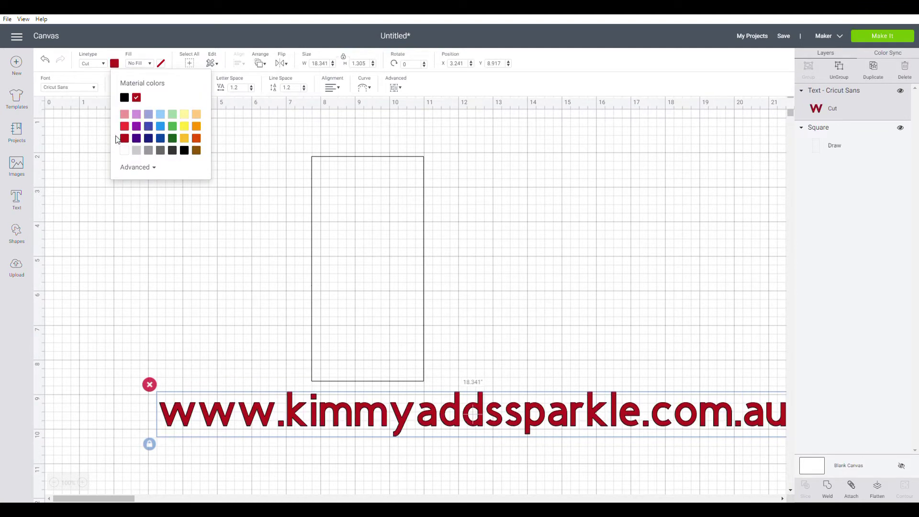
click(79, 94)
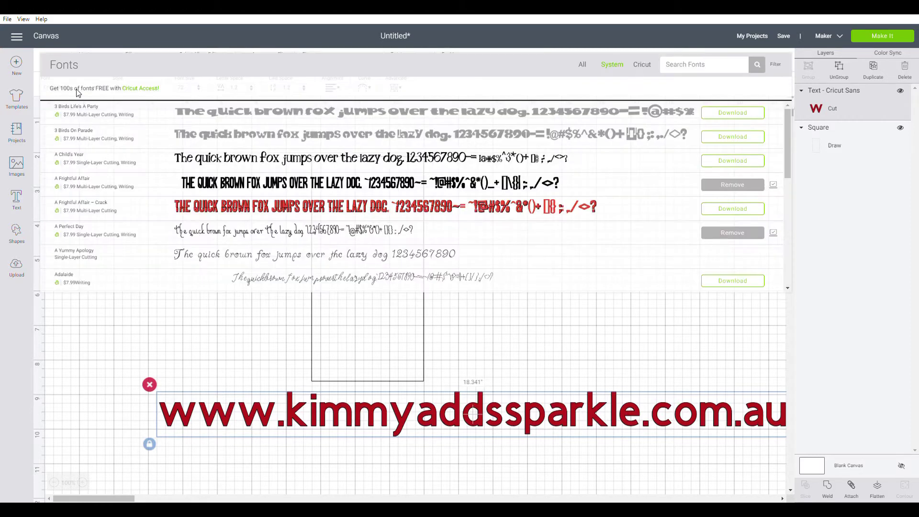
scroll(289, 216, down, 2)
scroll(289, 217, down, 10)
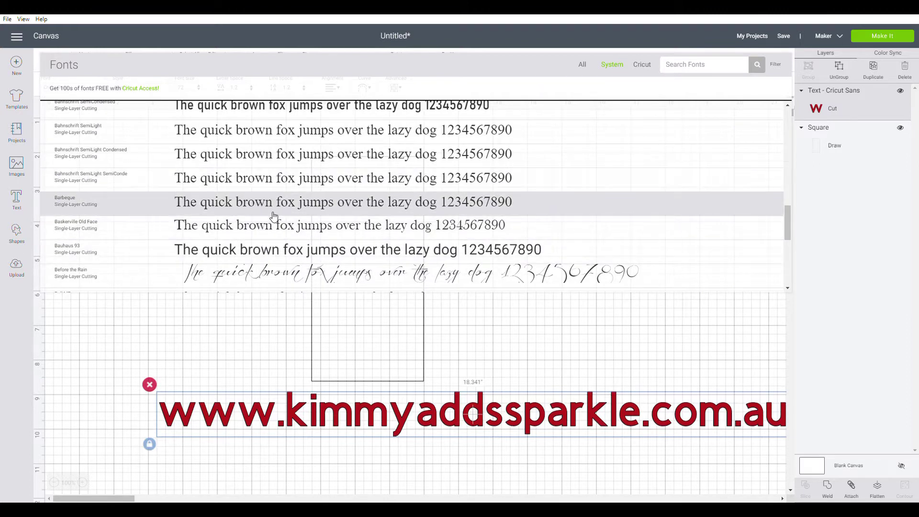
scroll(274, 218, down, 5)
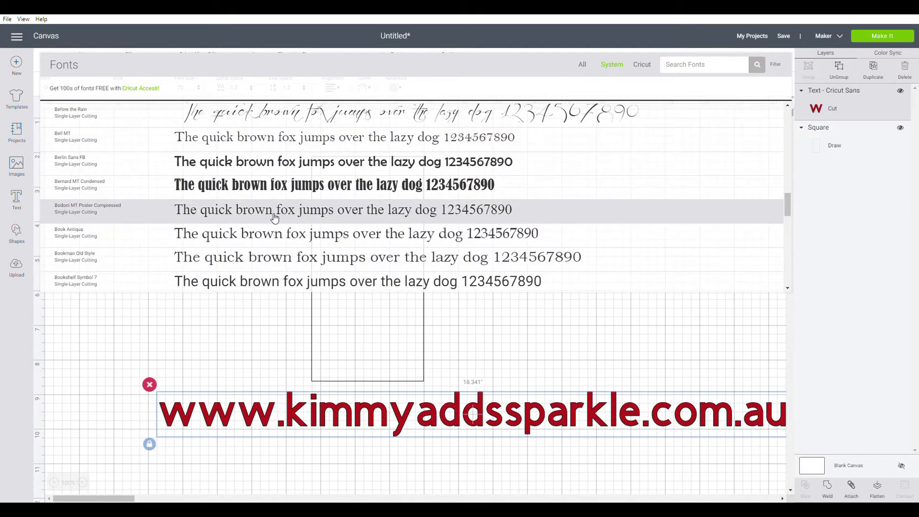
scroll(274, 217, up, 8)
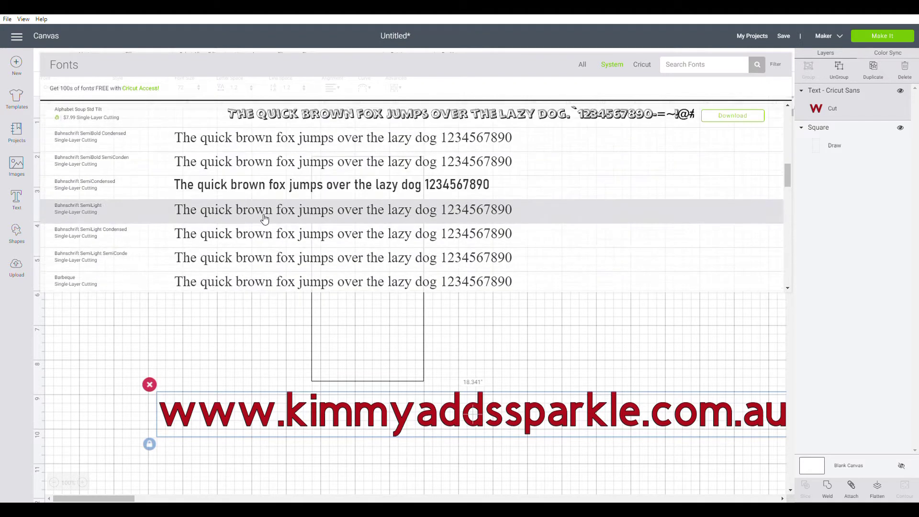
scroll(264, 218, down, 2)
click(269, 242)
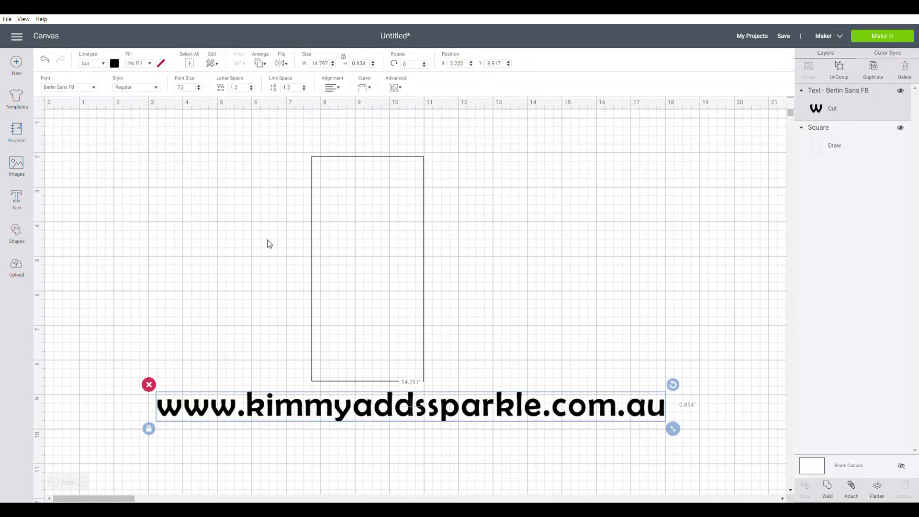
click(114, 64)
click(124, 138)
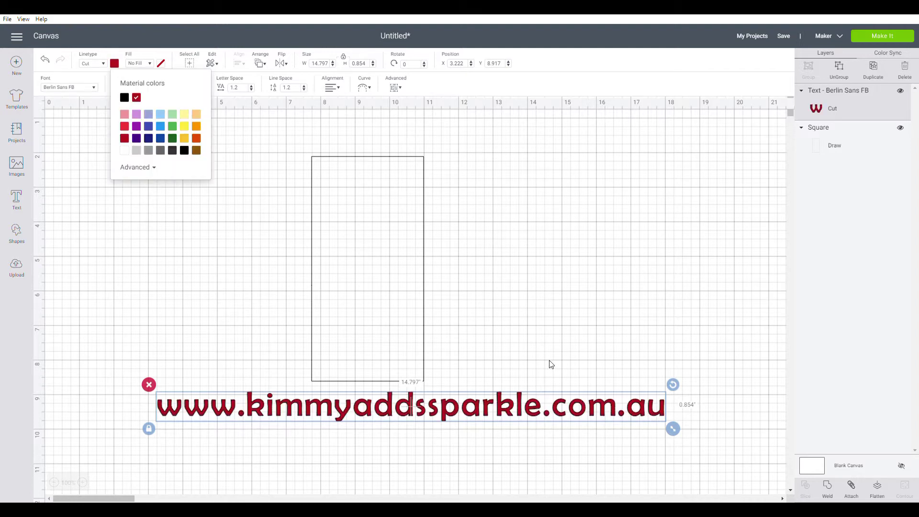
Reduce the website text's letter spacing to 0.1
click(217, 243)
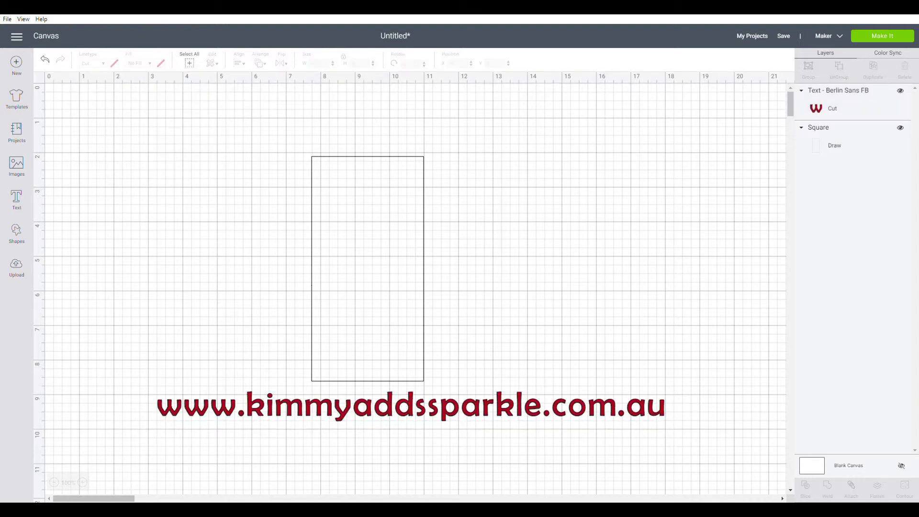
click(432, 419)
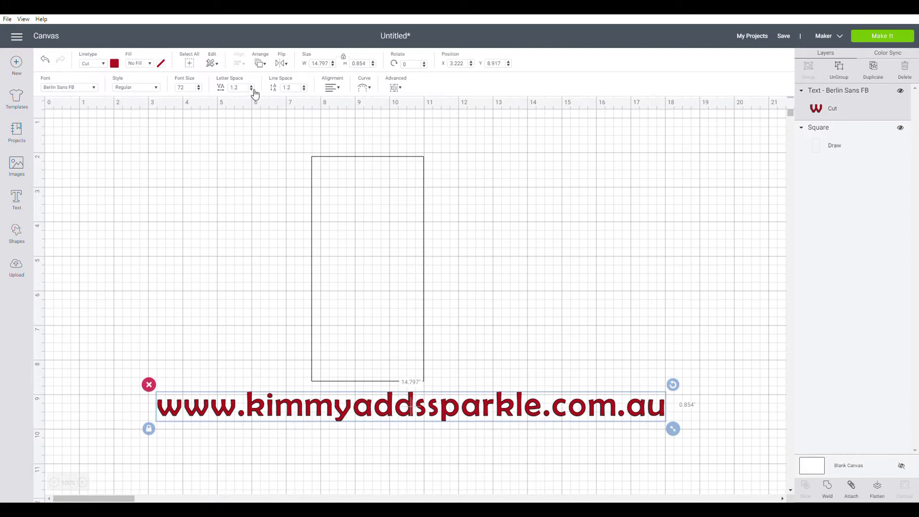
click(252, 89)
click(252, 88)
click(251, 89)
click(251, 89)
click(252, 89)
click(251, 89)
click(252, 89)
click(251, 89)
click(251, 89)
click(251, 89)
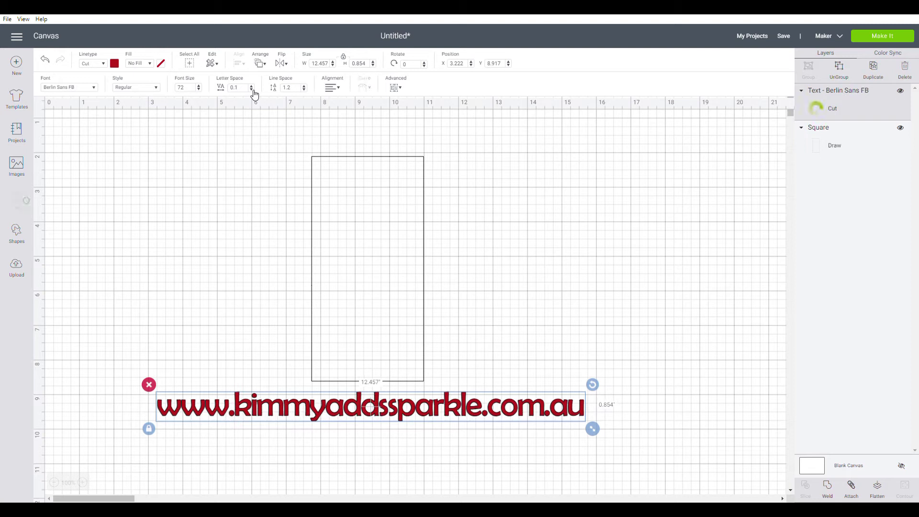
click(251, 89)
Resize the text to about 5.5 inches wide and rotate it vertical inside the rectangle
drag(583, 433, 325, 410)
drag(243, 400, 320, 271)
drag(403, 283, 429, 296)
drag(429, 254, 334, 227)
Weld the website text's letters into a single shape
click(265, 242)
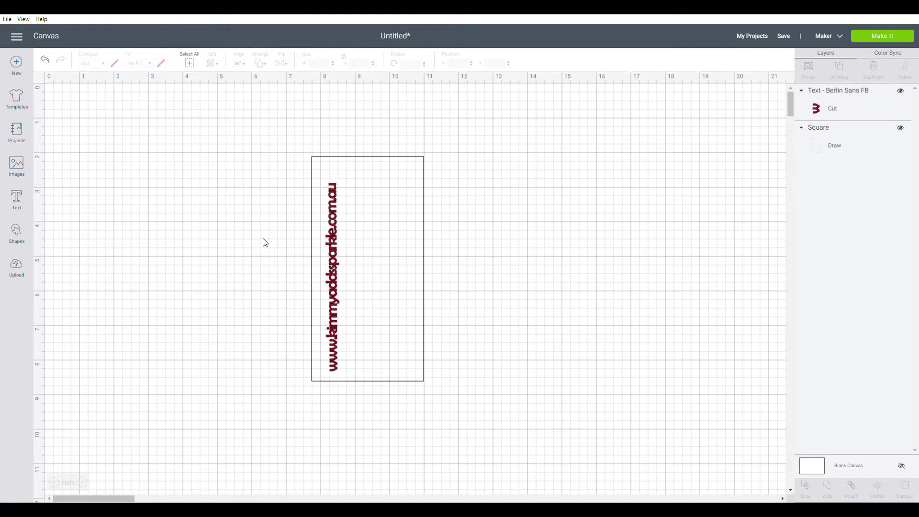
click(331, 343)
click(851, 488)
Search the image library for 'sparkle' and insert the purchased four-point sparkle
click(16, 164)
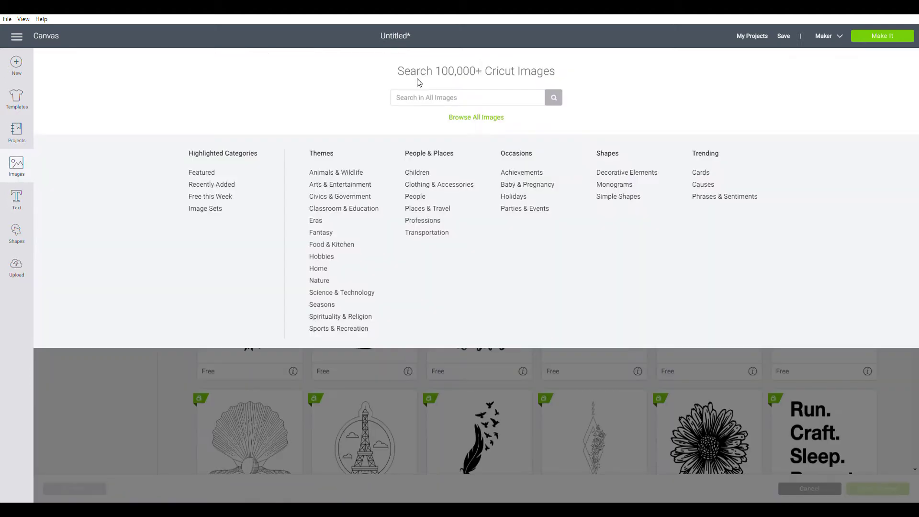
click(420, 98)
text(sparkle)
key(Return)
click(578, 202)
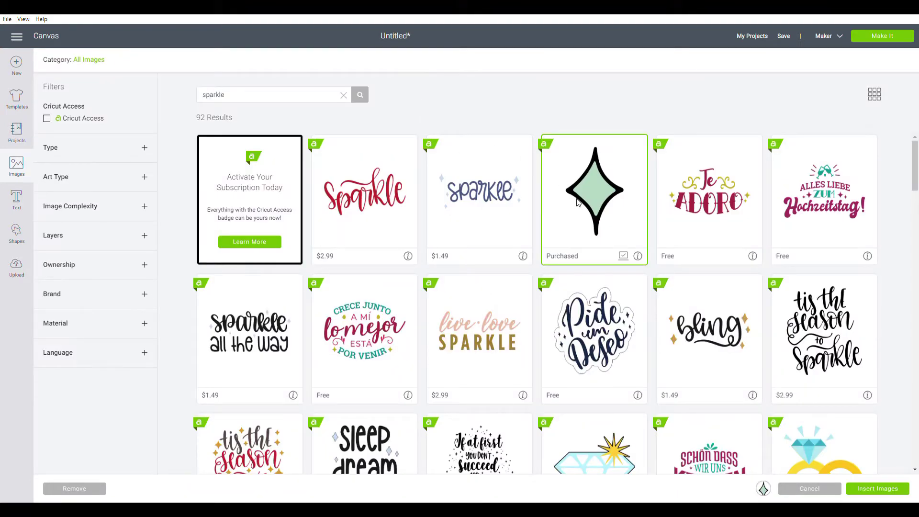
click(864, 489)
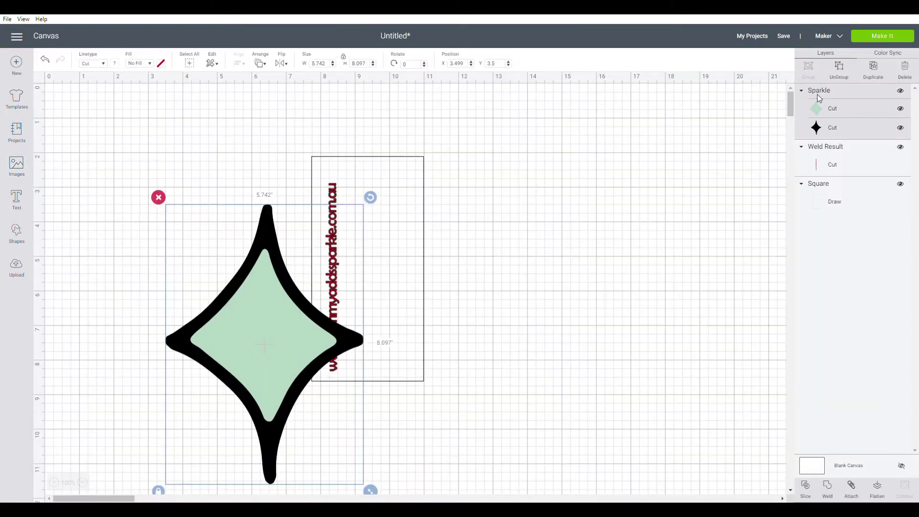
Hide the sparkle's green layer, then move and resize the black sparkle
click(900, 108)
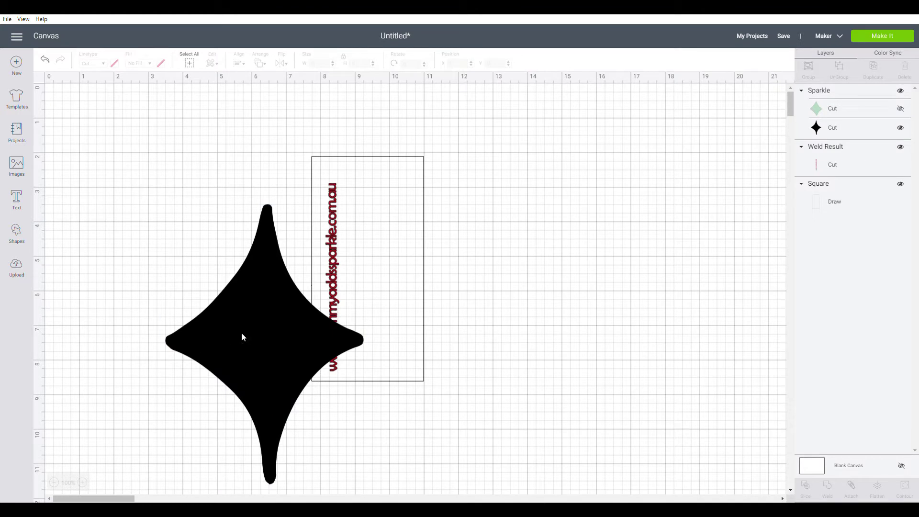
drag(243, 337, 572, 215)
drag(696, 369, 318, 176)
Duplicate the sparkle and shrink the copies into place above the website text
click(873, 67)
drag(501, 107, 315, 182)
click(331, 215)
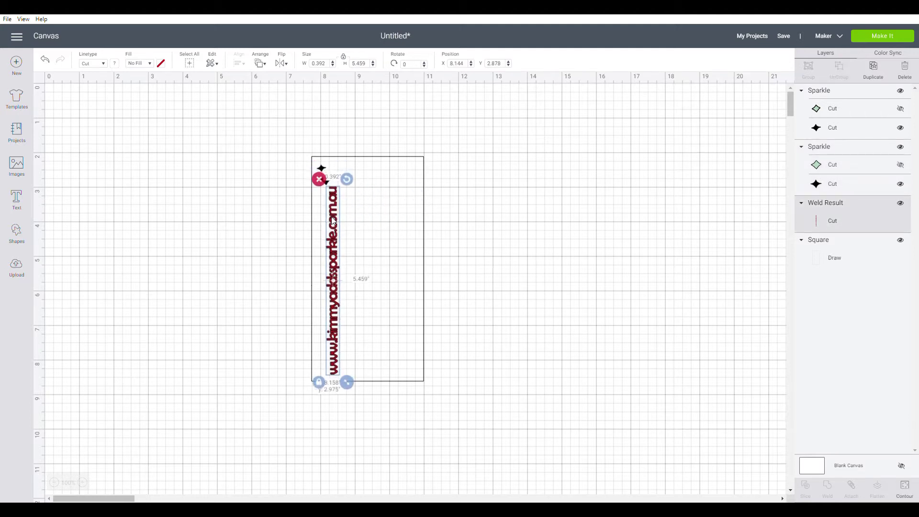
click(287, 244)
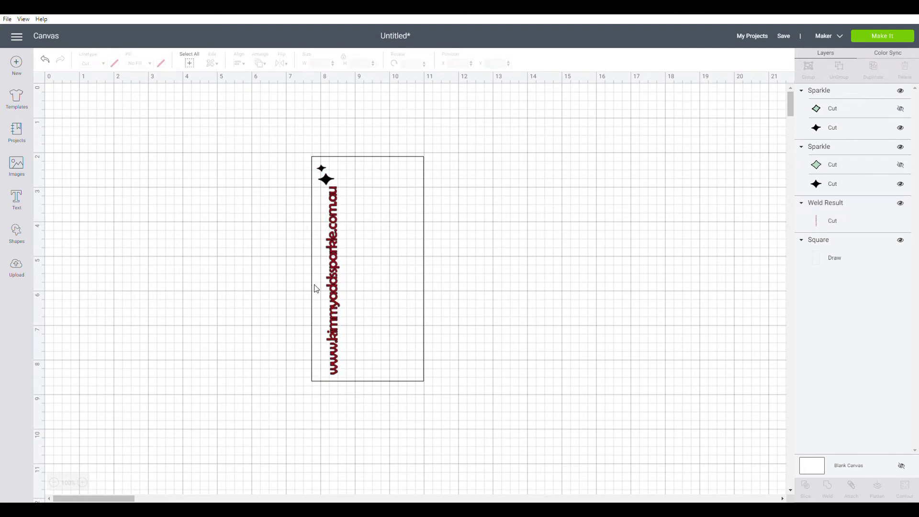
Search the image library for 'ladybug' and insert the purchased red ladybug
click(15, 170)
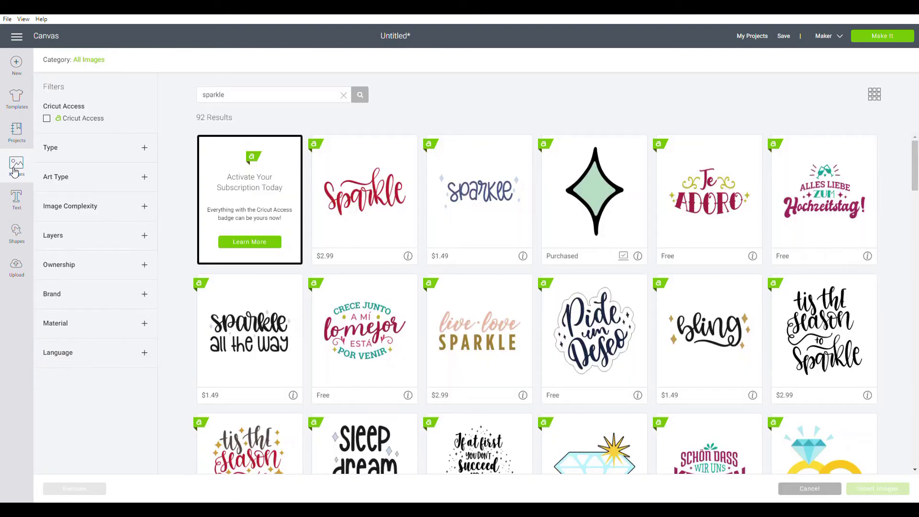
drag(246, 101, 192, 105)
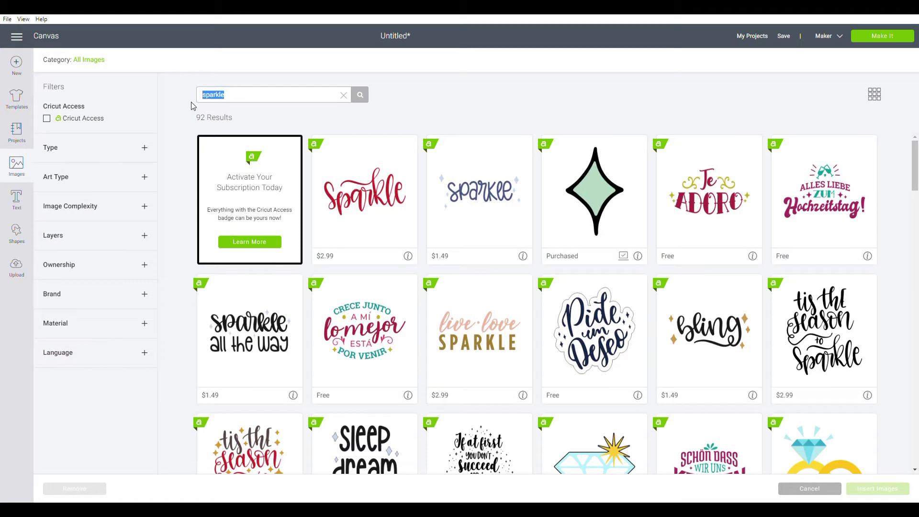
key(BackSpace)
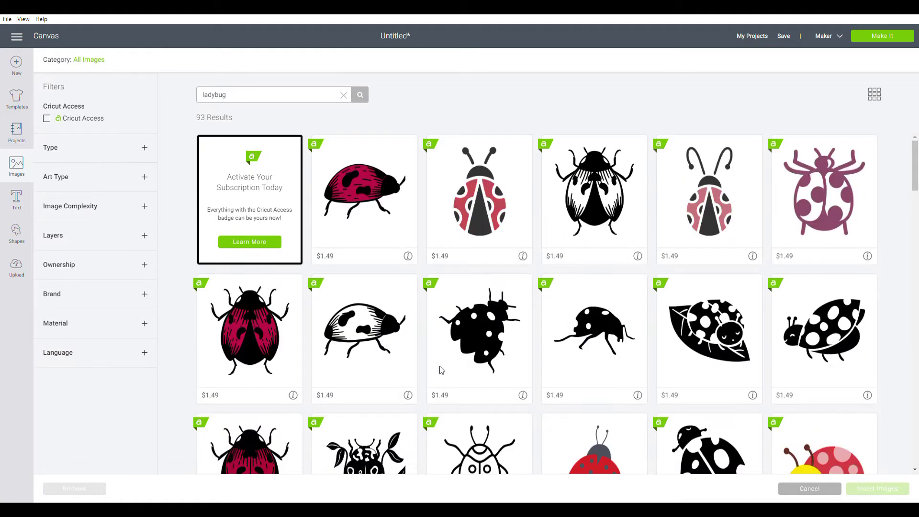
scroll(575, 374, down, 5)
scroll(571, 329, up, 5)
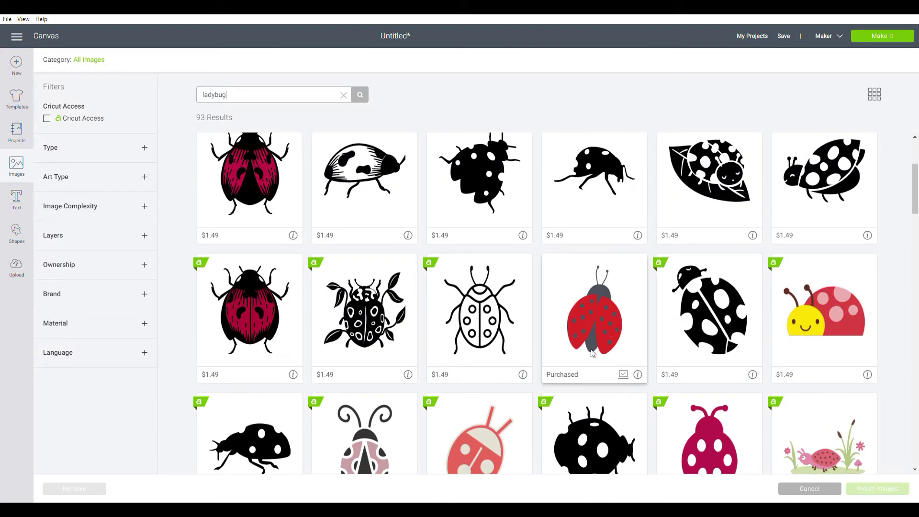
click(604, 329)
click(880, 489)
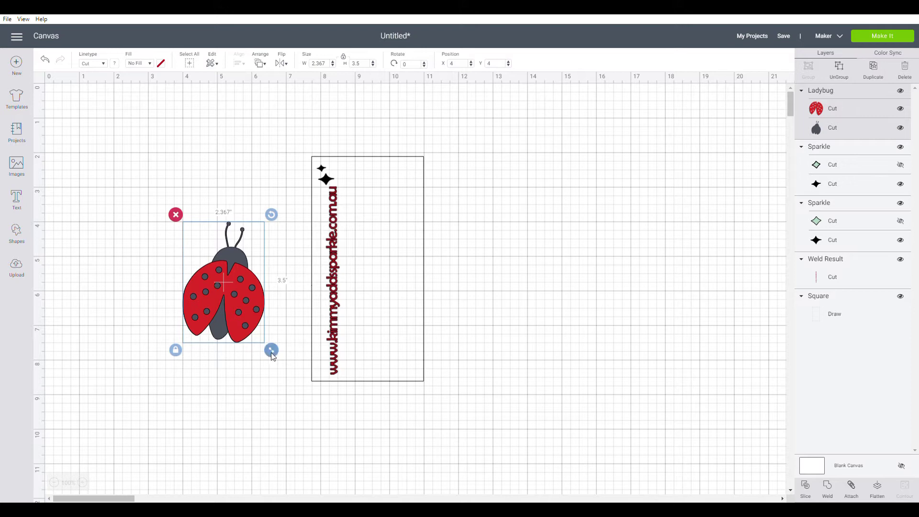
Scale the ladybug to about 0.892 × 1.319 in and place it near the rectangle's bottom
drag(274, 356, 376, 349)
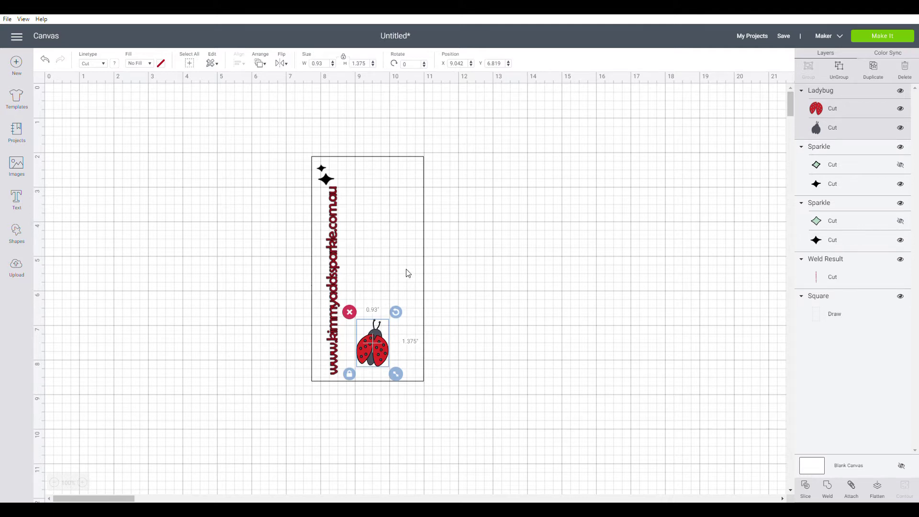
drag(371, 343, 363, 343)
drag(388, 374, 376, 347)
click(283, 340)
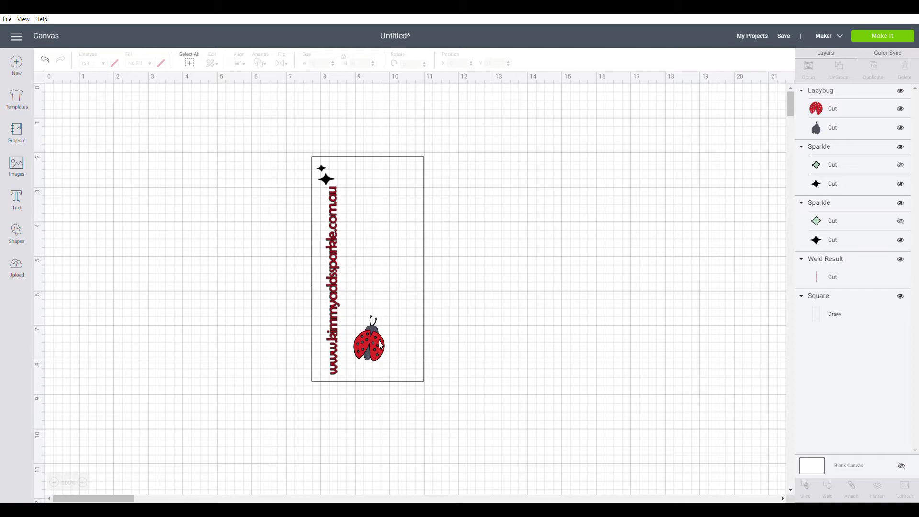
Colour the ladybug's grey body layer black
click(819, 137)
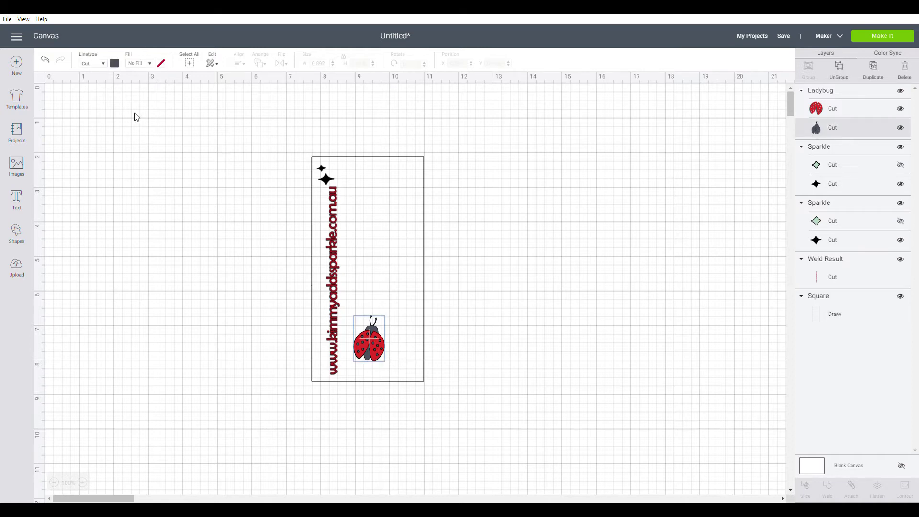
click(114, 63)
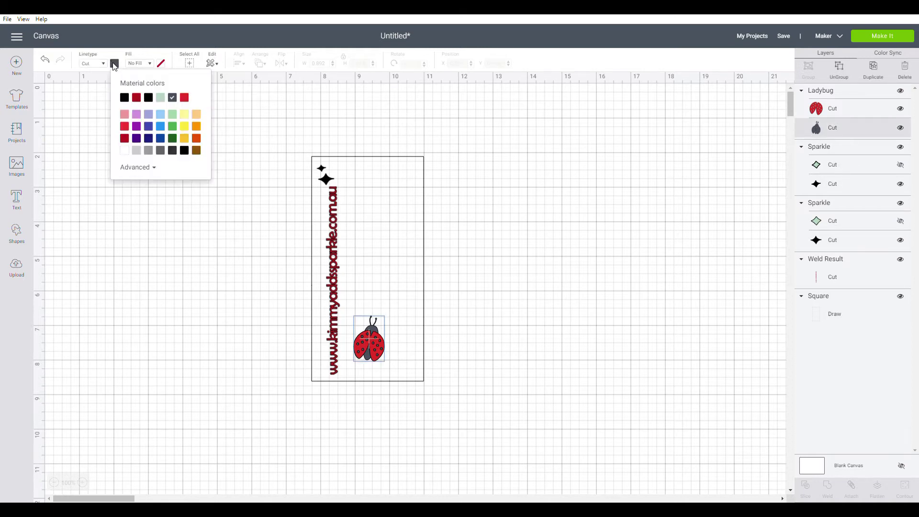
click(125, 97)
Make the website text the ladybug's red, then nudge the ladybug slightly lower
click(334, 281)
click(114, 65)
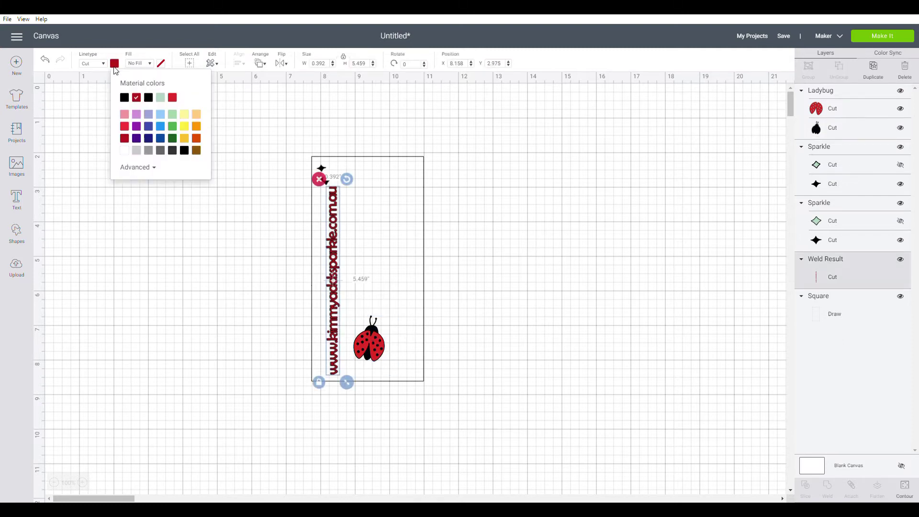
click(363, 345)
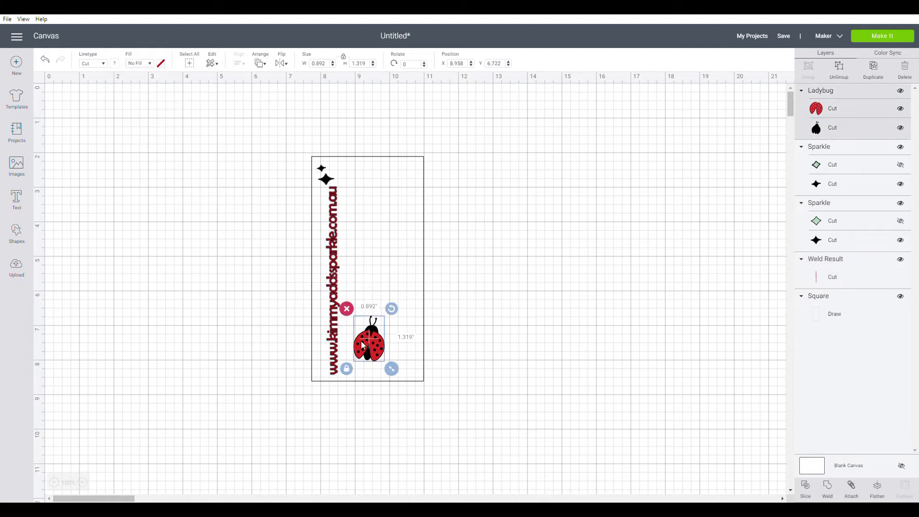
click(810, 110)
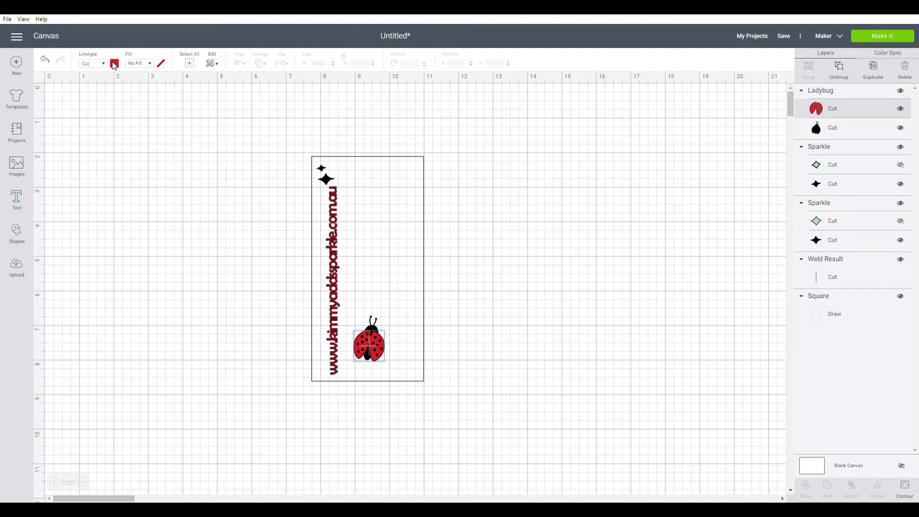
click(115, 65)
click(338, 267)
click(337, 267)
click(114, 64)
click(175, 102)
click(191, 265)
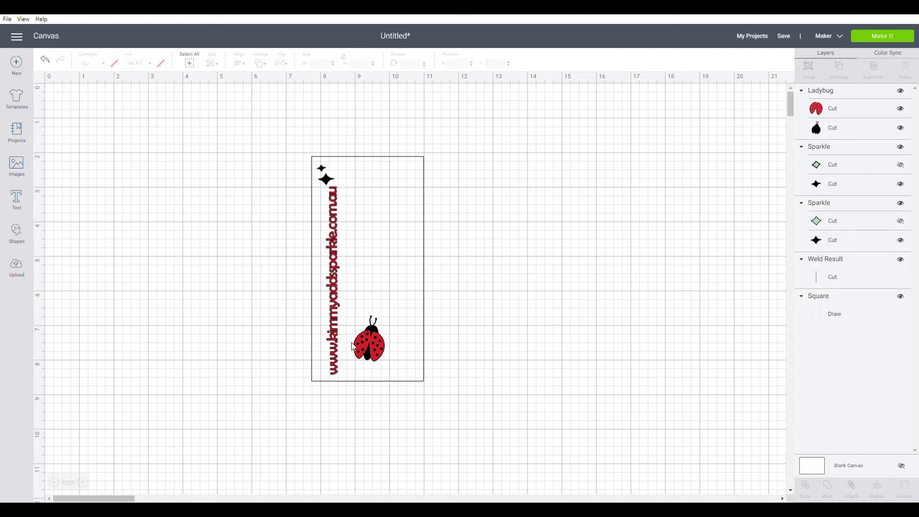
drag(367, 350, 369, 358)
Delete the rectangle guide and proceed to Make It, producing black and red 12x12 mats
click(296, 359)
click(424, 258)
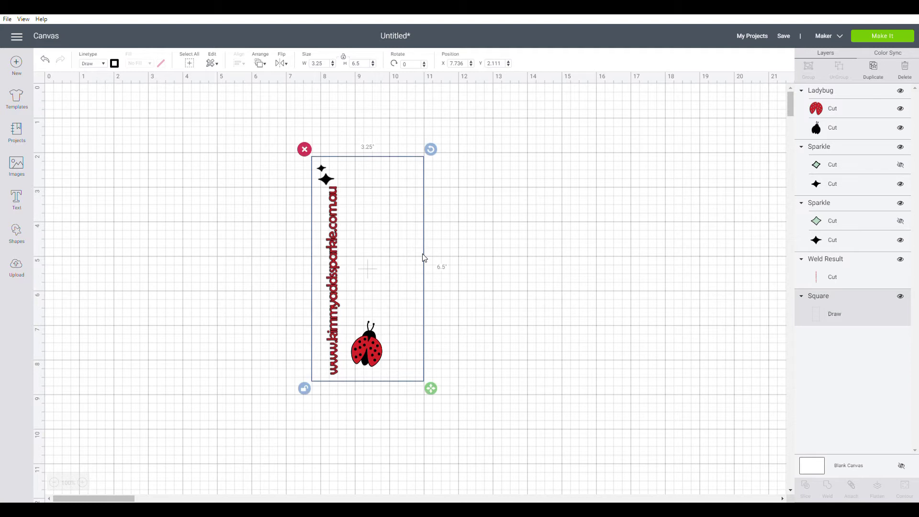
key(Delete)
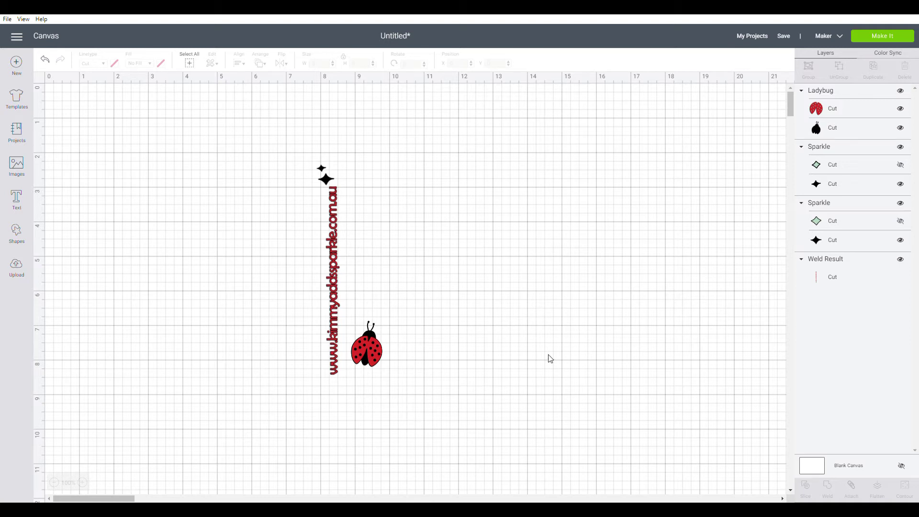
click(885, 36)
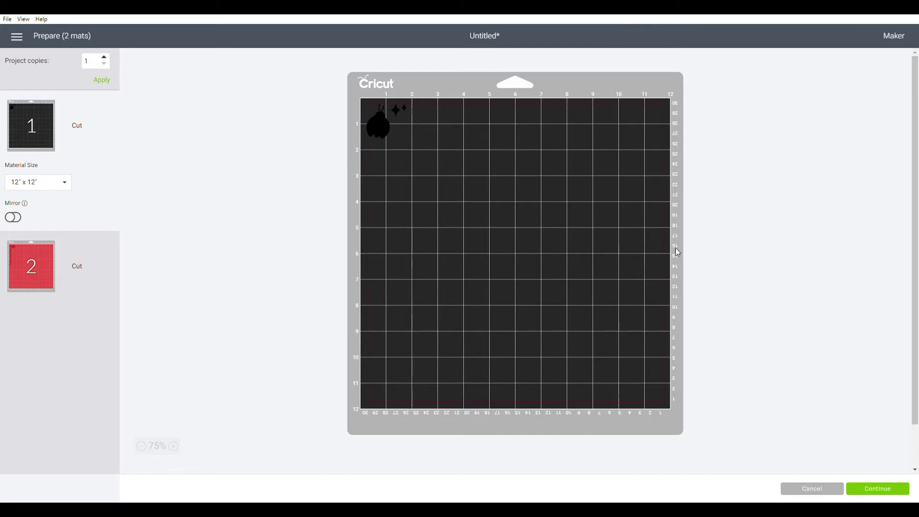
Continue from the two-mat preview to the Make screen for choosing the base material
click(883, 487)
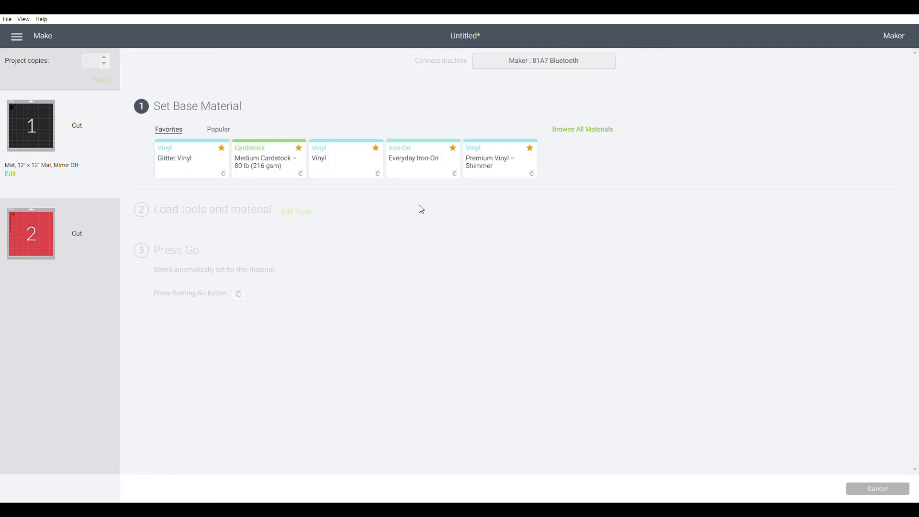
Choose Premium Vinyl – Shimmer for the first mat and raise the pressure to More
click(495, 171)
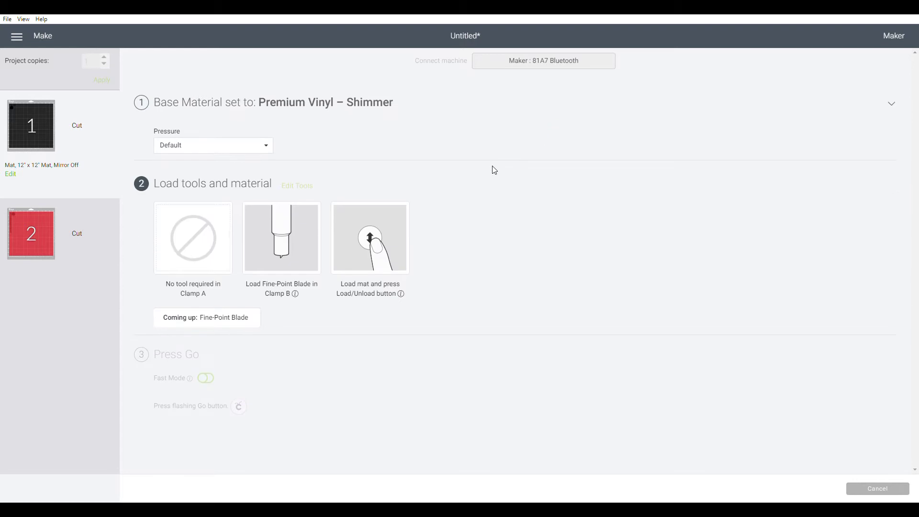
click(266, 146)
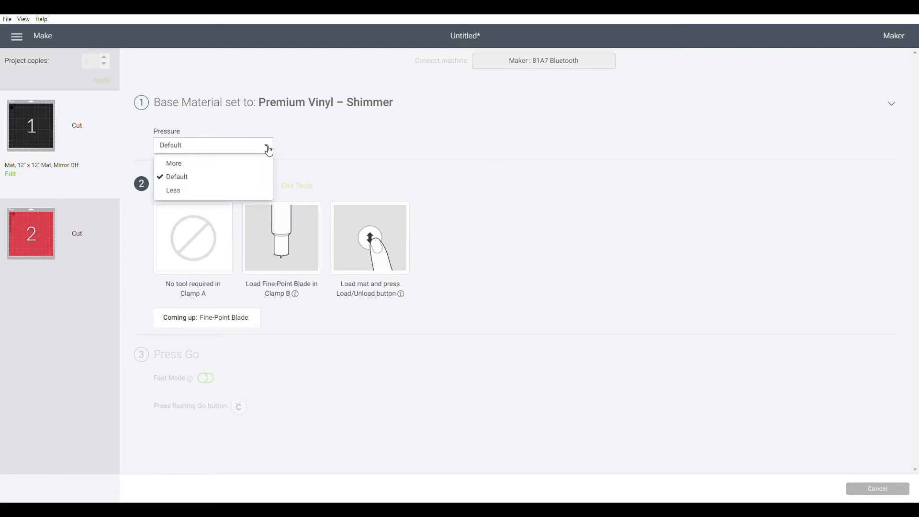
click(176, 167)
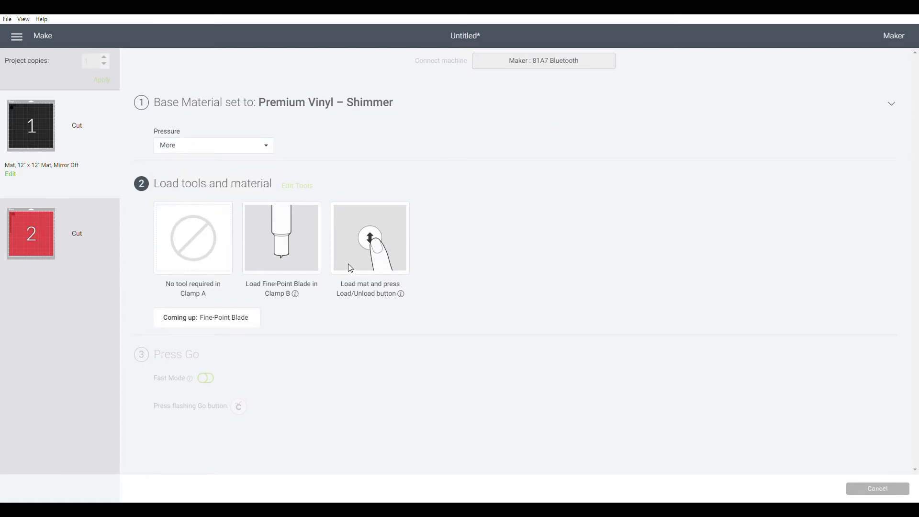